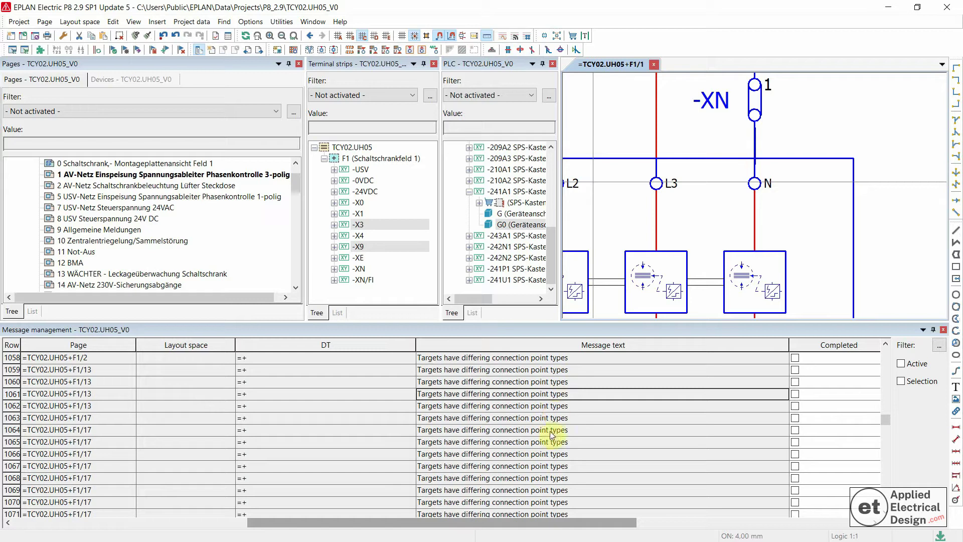
Select a message row and scroll the Message management list down toward row 1172
click(509, 419)
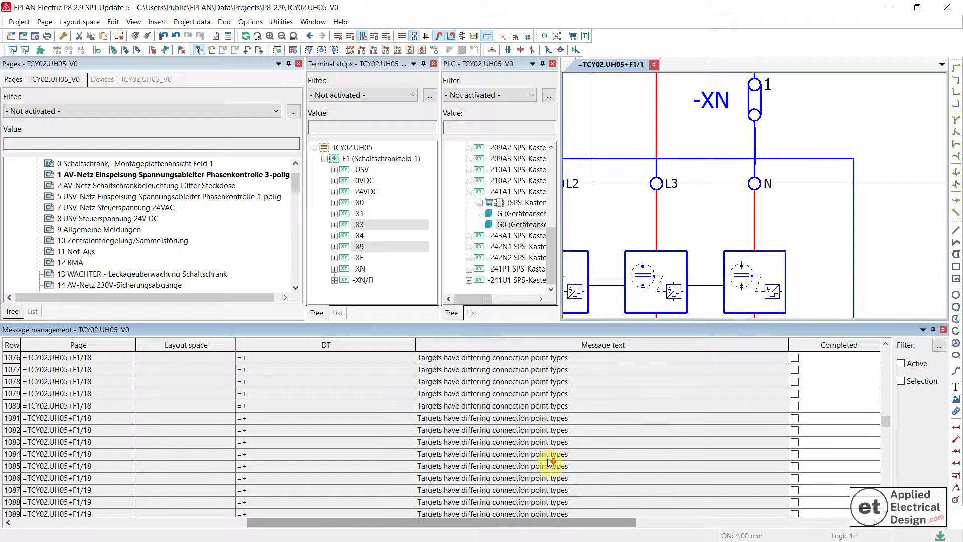
scroll(542, 457, down, 8)
scroll(542, 458, down, 20)
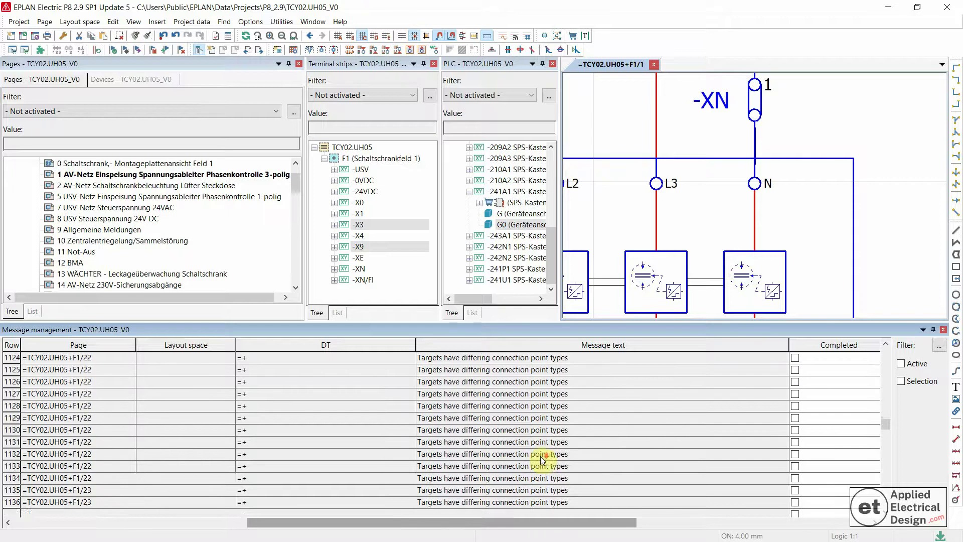
scroll(542, 457, down, 1)
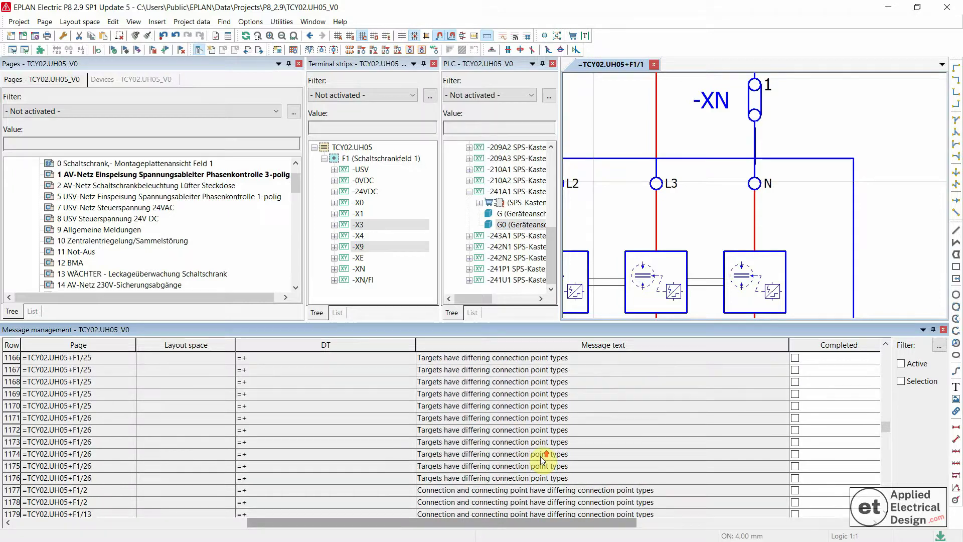
double_click(494, 432)
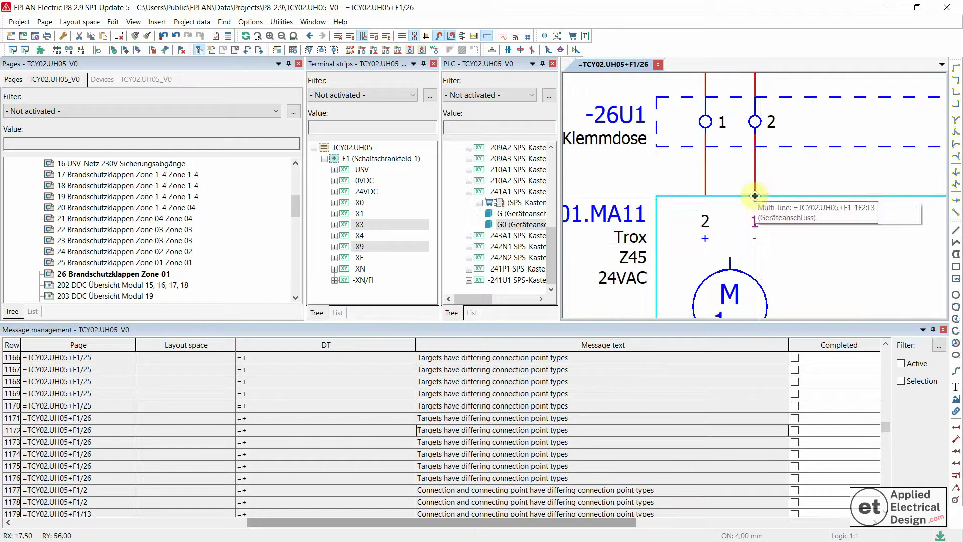
scroll(685, 234, down, 2)
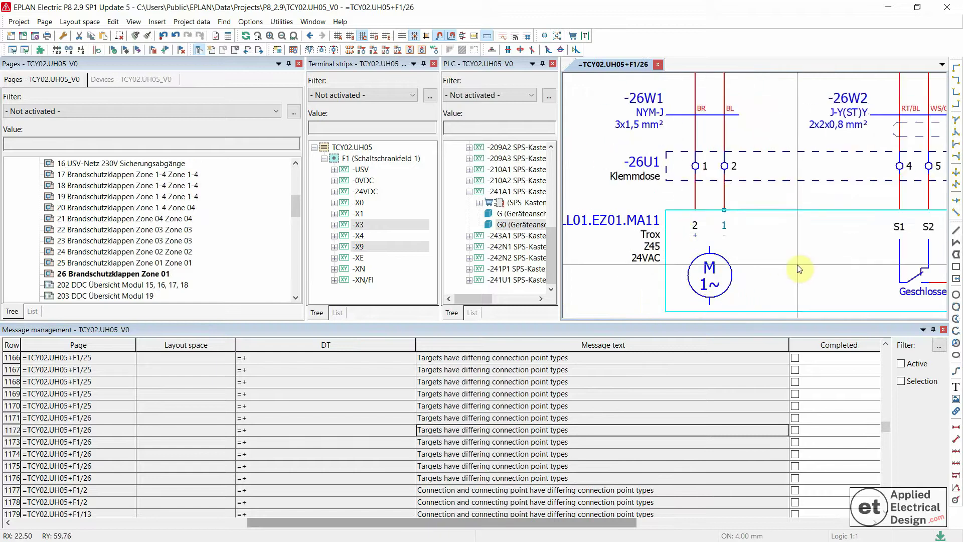
scroll(660, 189, up, 2)
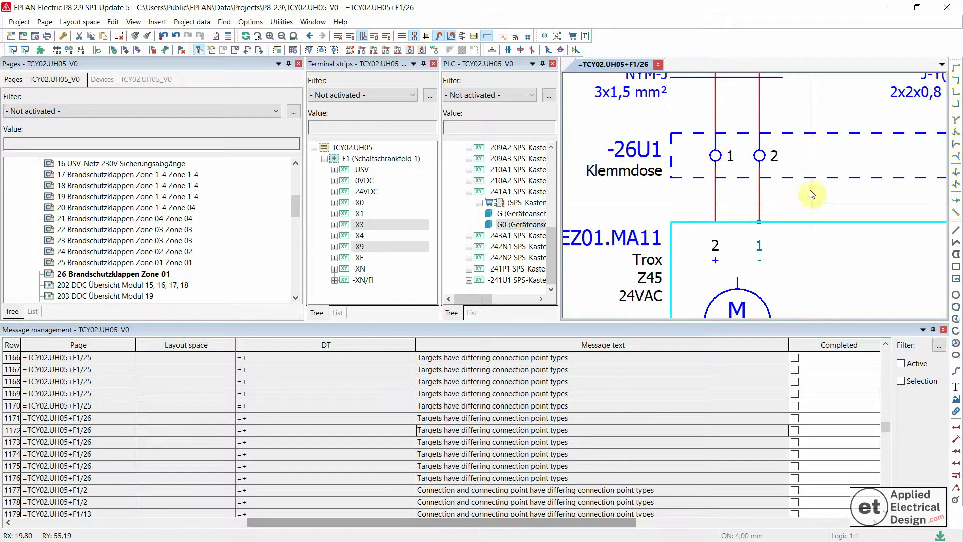
click(691, 198)
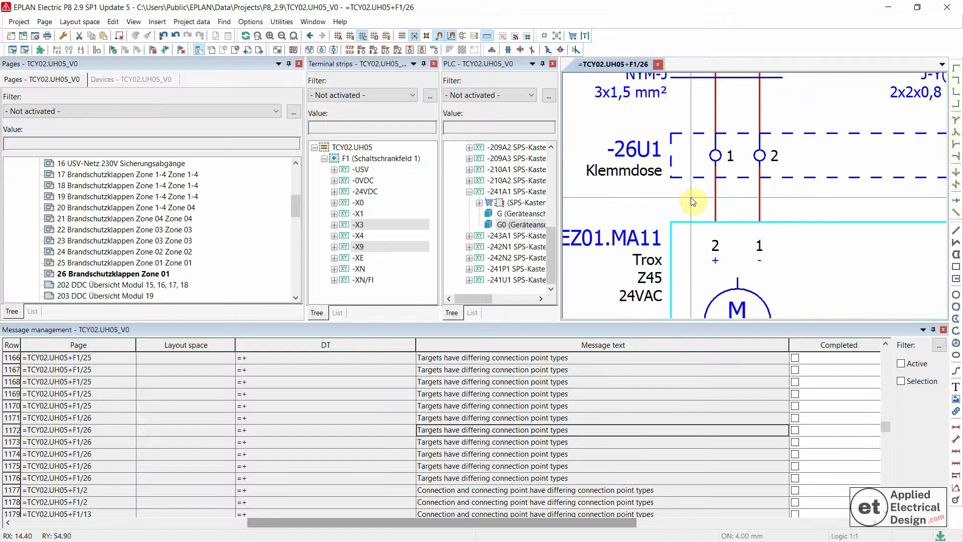
scroll(691, 198, down, 2)
scroll(769, 199, up, 2)
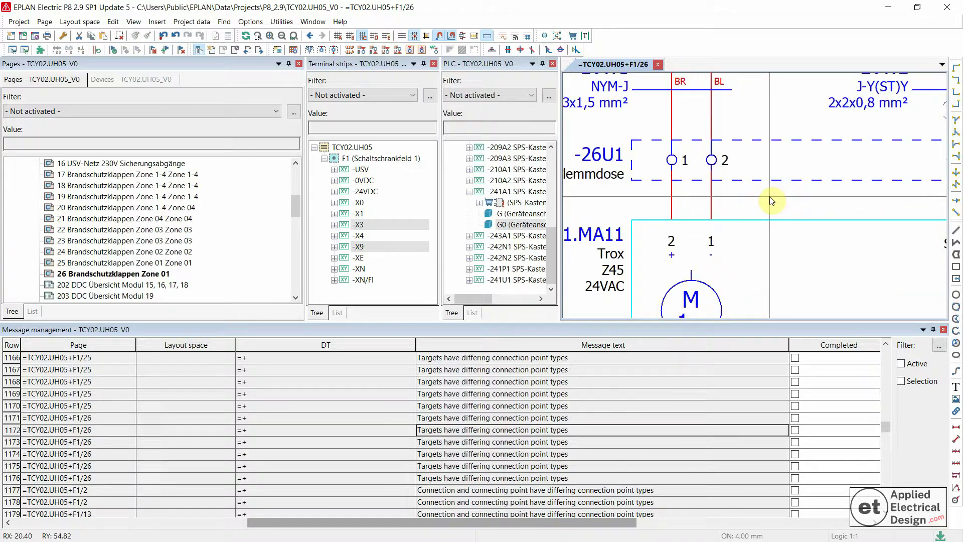
scroll(771, 201, down, 2)
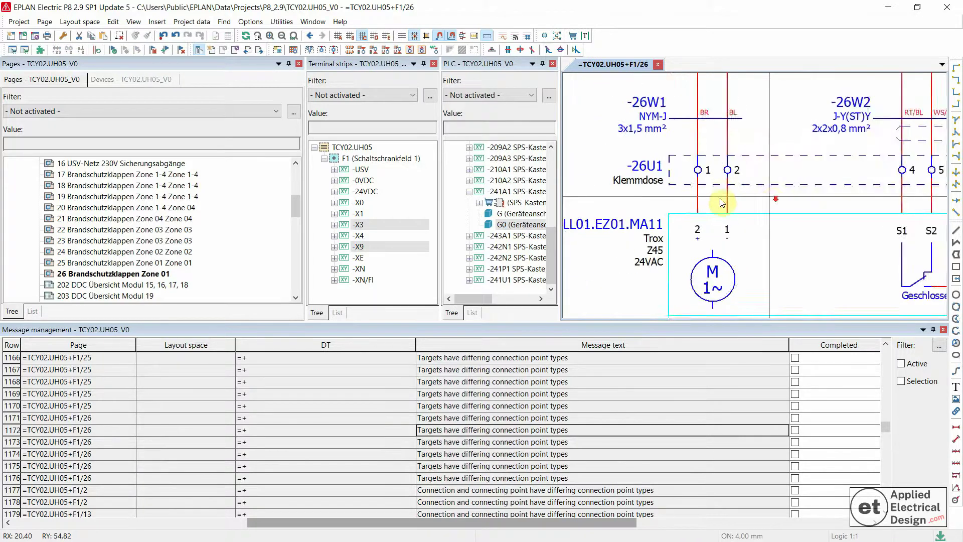
scroll(667, 202, up, 2)
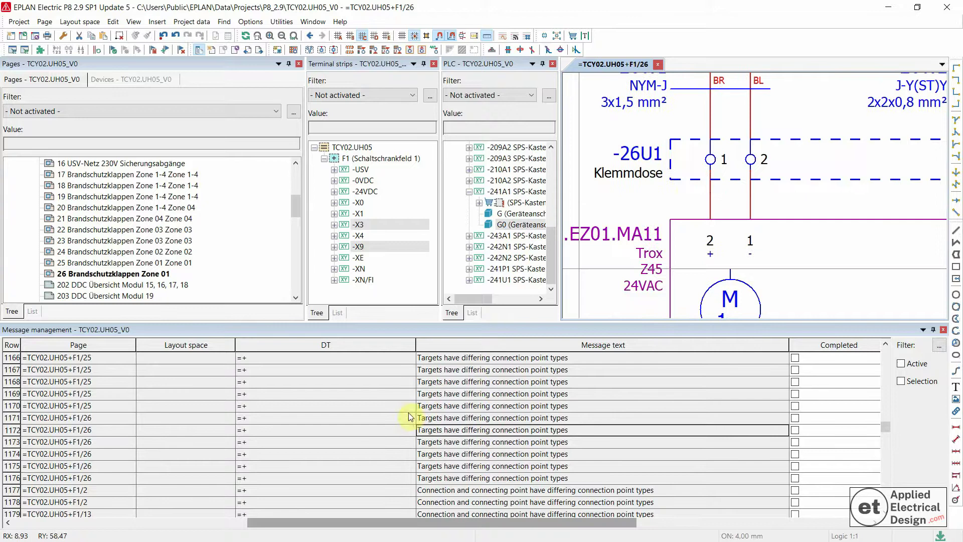
click(450, 427)
drag(505, 525, 428, 525)
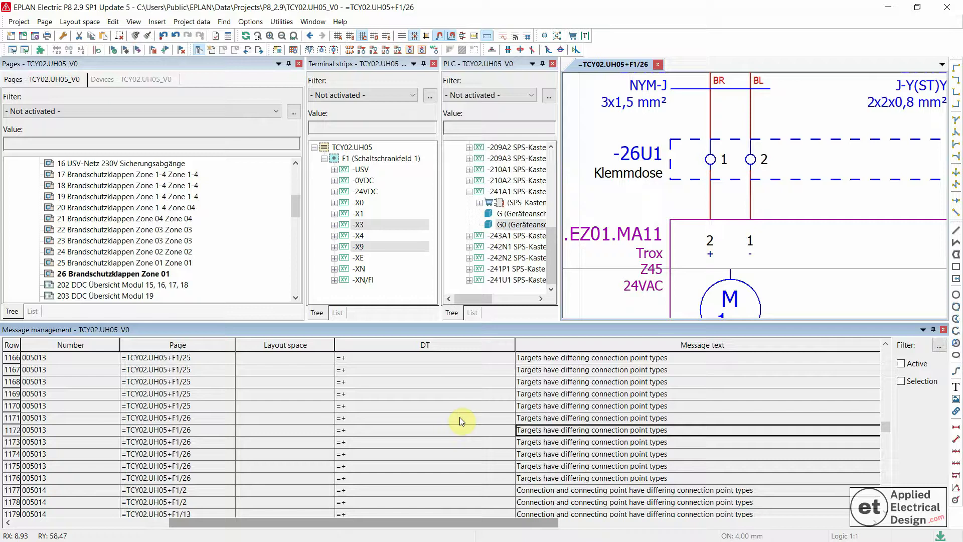
scroll(564, 430, right, 3)
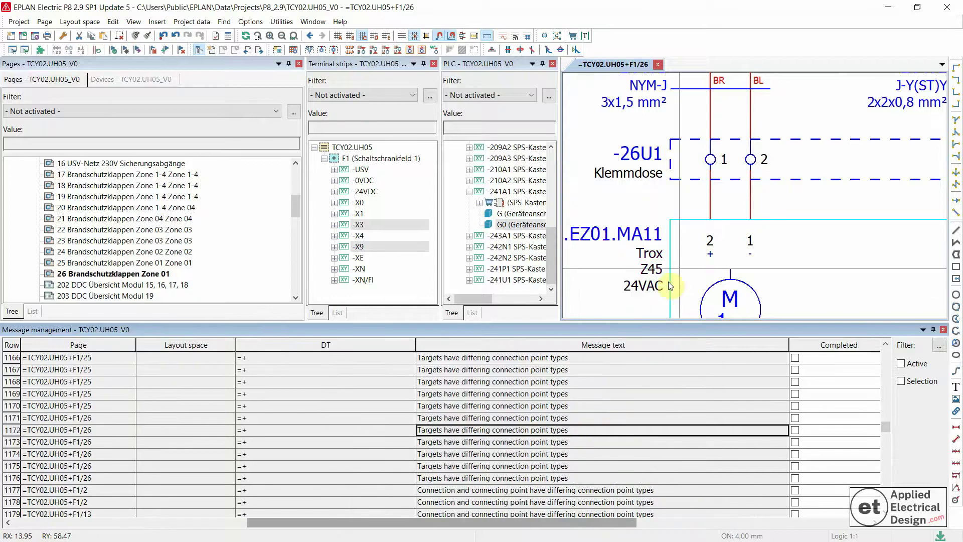
click(689, 203)
scroll(733, 197, up, 2)
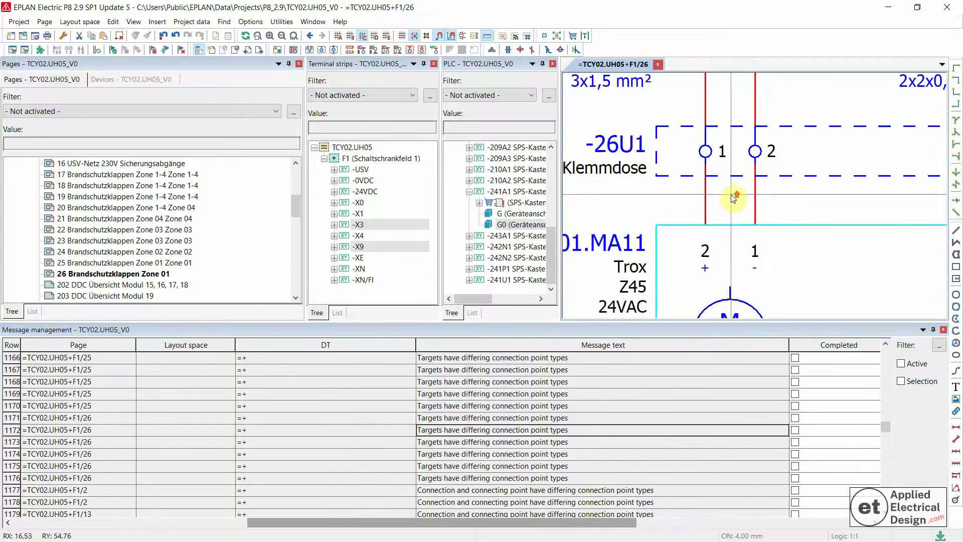
click(703, 145)
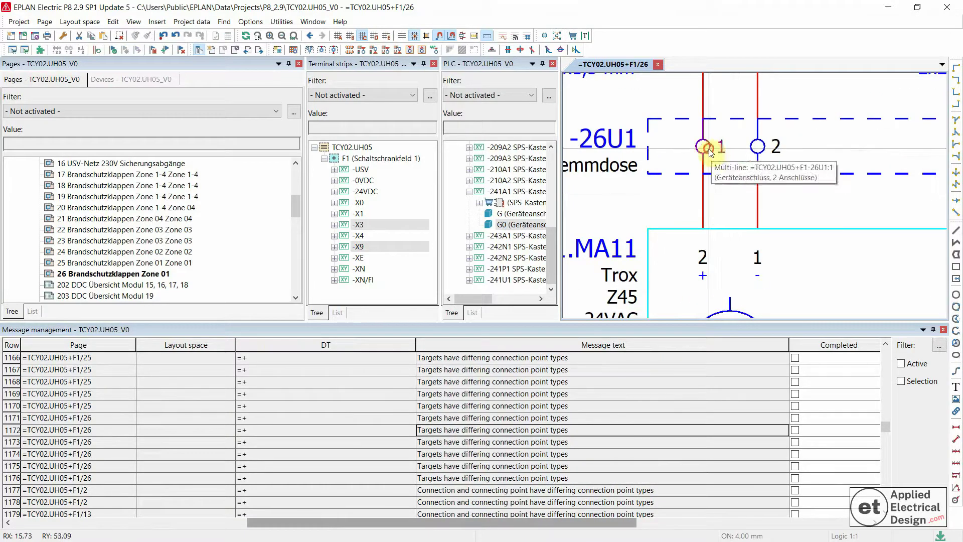
click(714, 234)
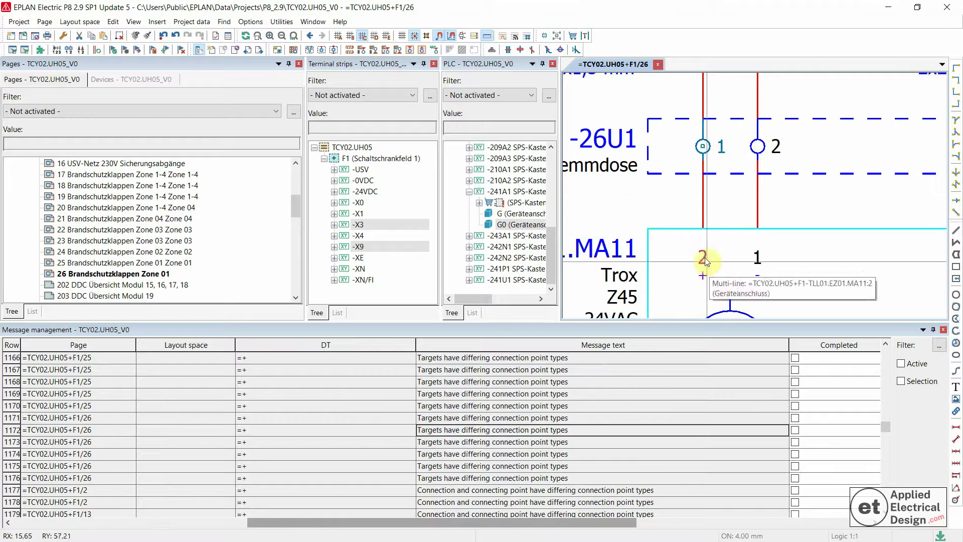
click(489, 433)
click(789, 209)
scroll(785, 208, down, 2)
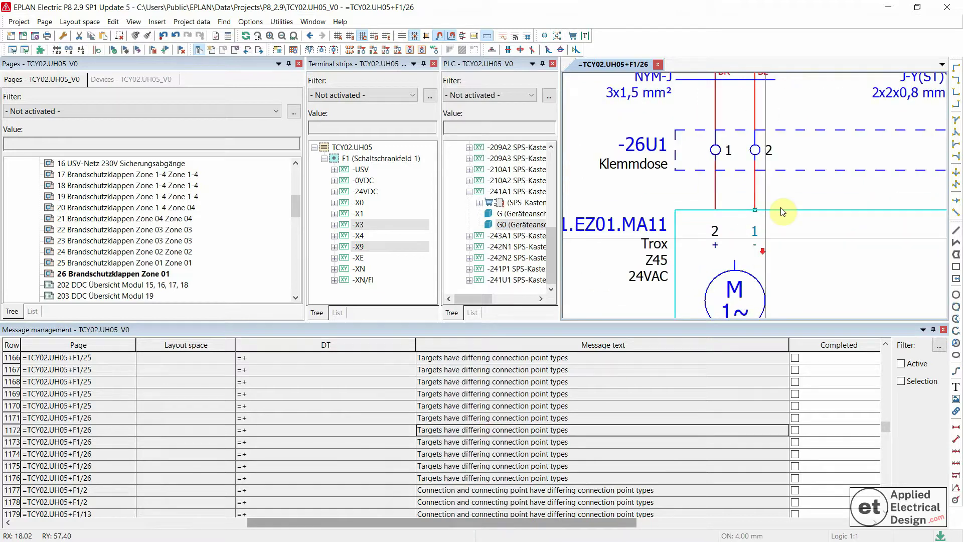
scroll(782, 203, up, 2)
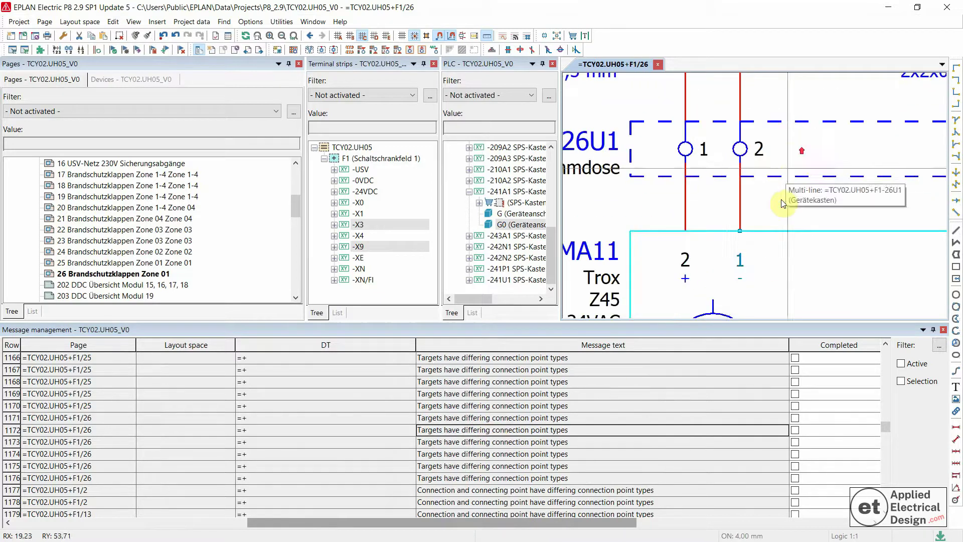
click(742, 149)
click(747, 263)
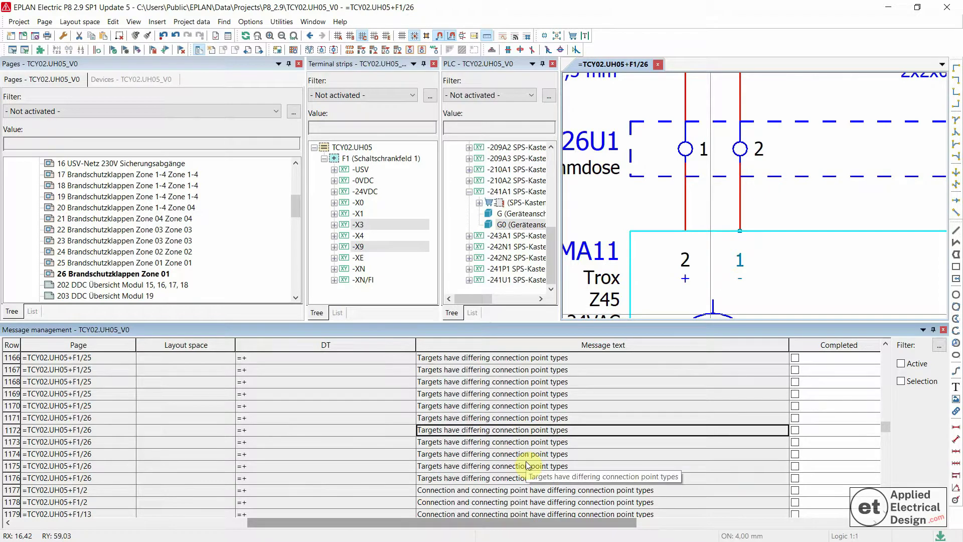
click(761, 210)
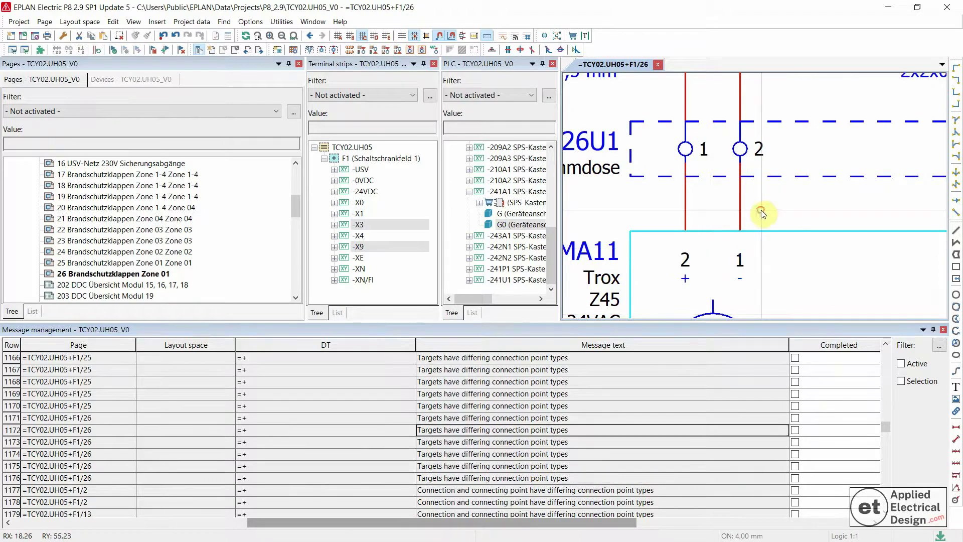
Set connection point 2 of -26U1:2 from Internal to Conductor / wire in Connection point logic
double_click(743, 162)
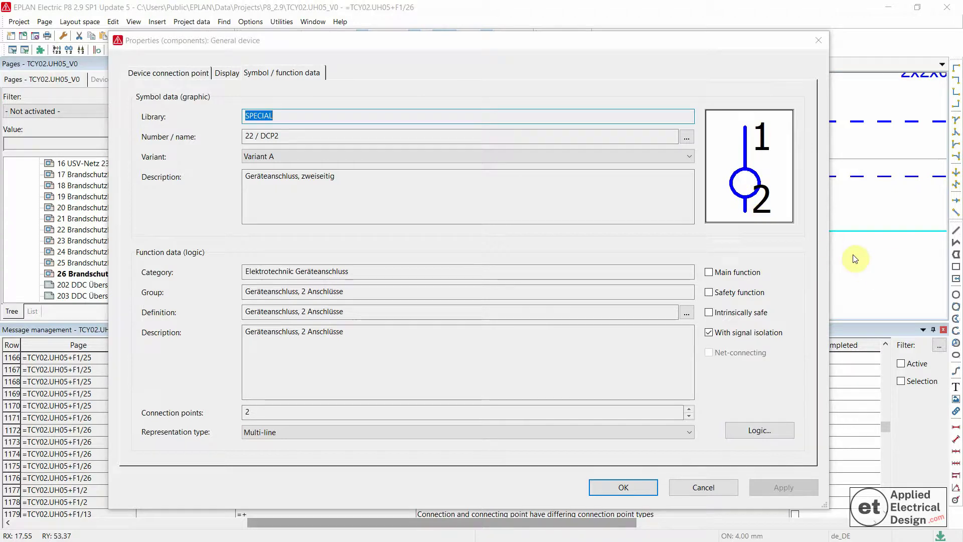
click(760, 430)
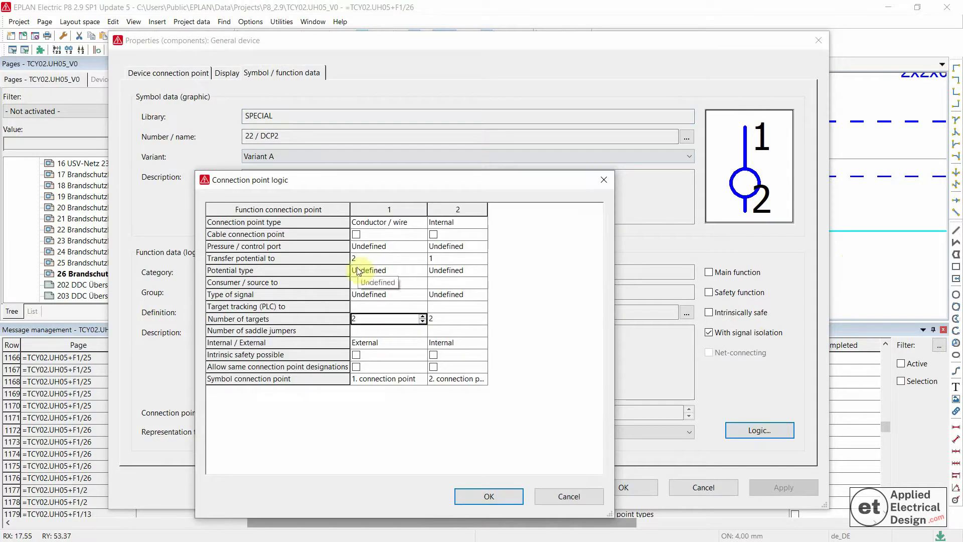
click(389, 224)
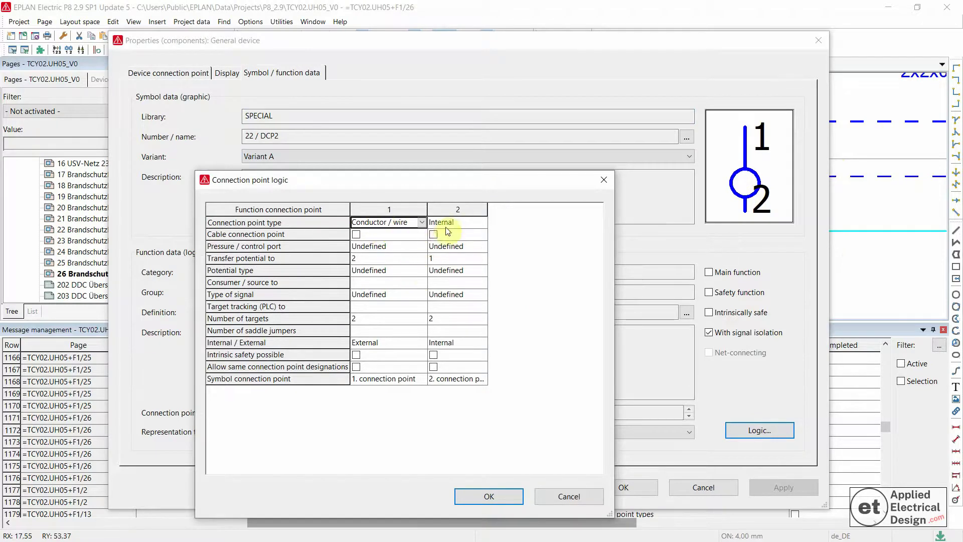
click(471, 224)
click(486, 223)
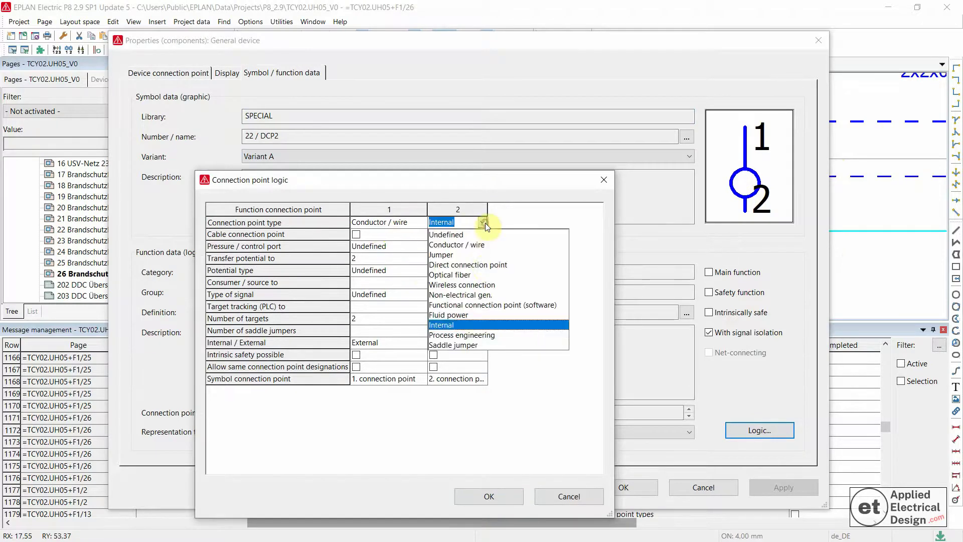
click(474, 250)
click(467, 259)
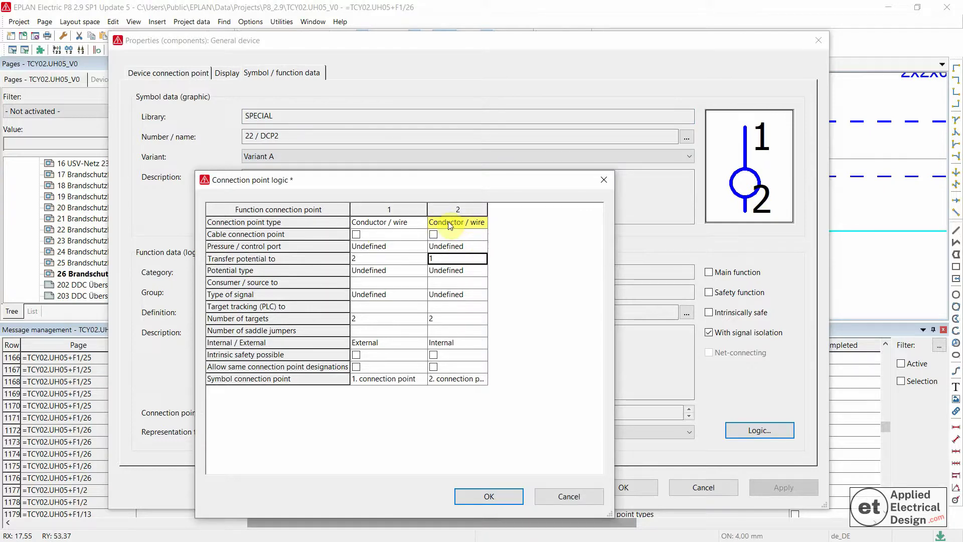
click(482, 497)
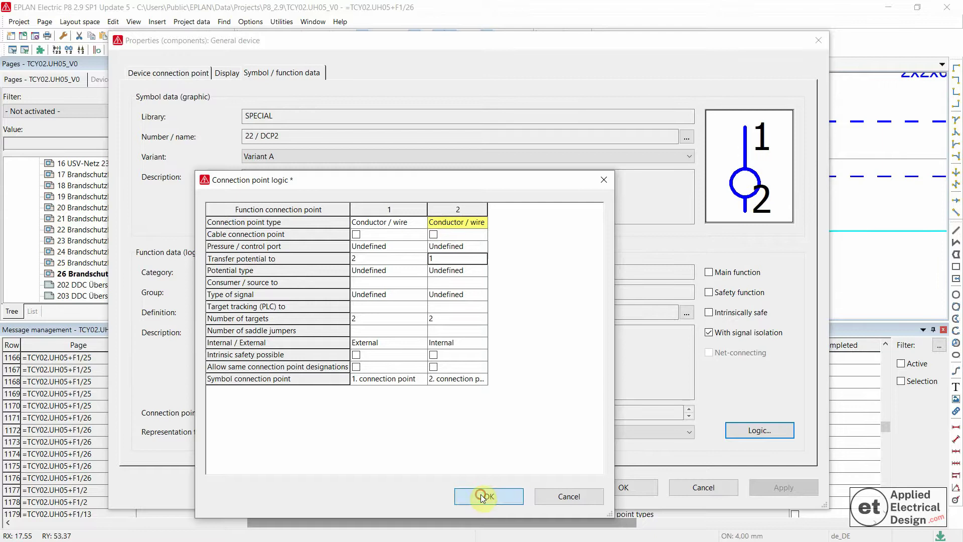
Close the -26U1:2 properties and open the neighbouring device connection point's properties
click(638, 494)
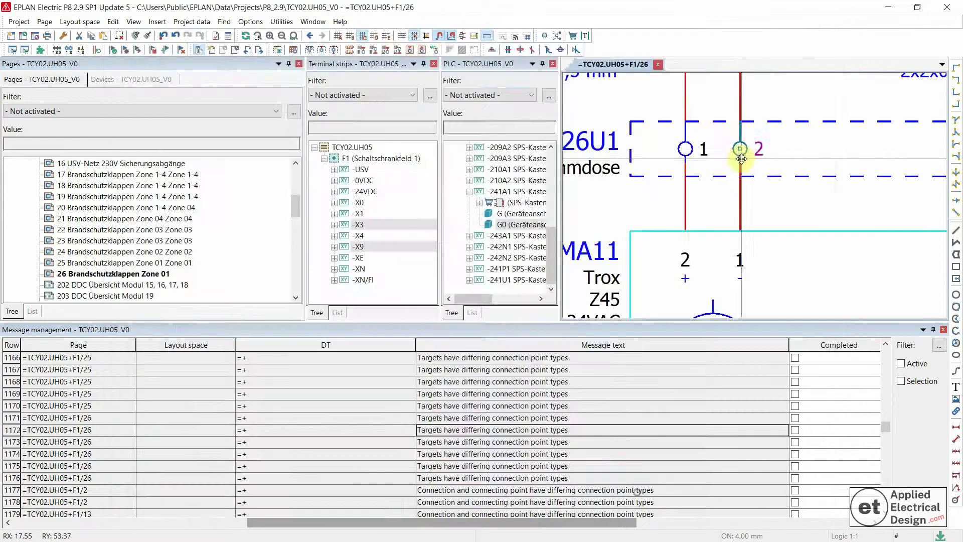
click(770, 208)
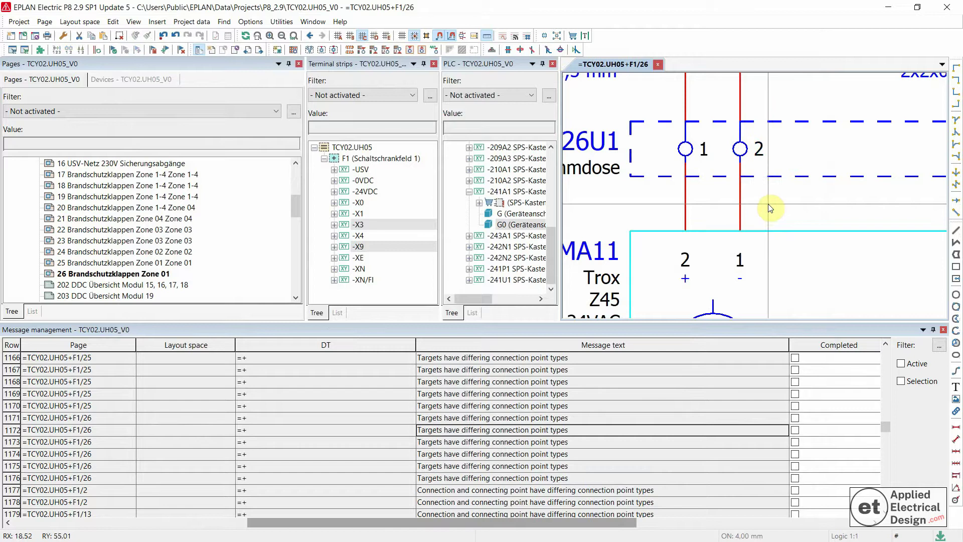
double_click(741, 258)
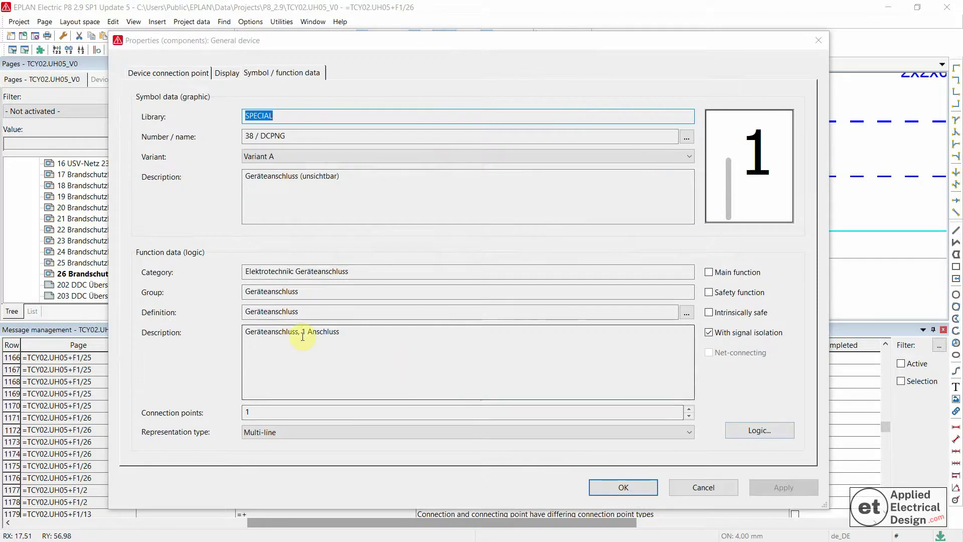
drag(302, 335, 341, 333)
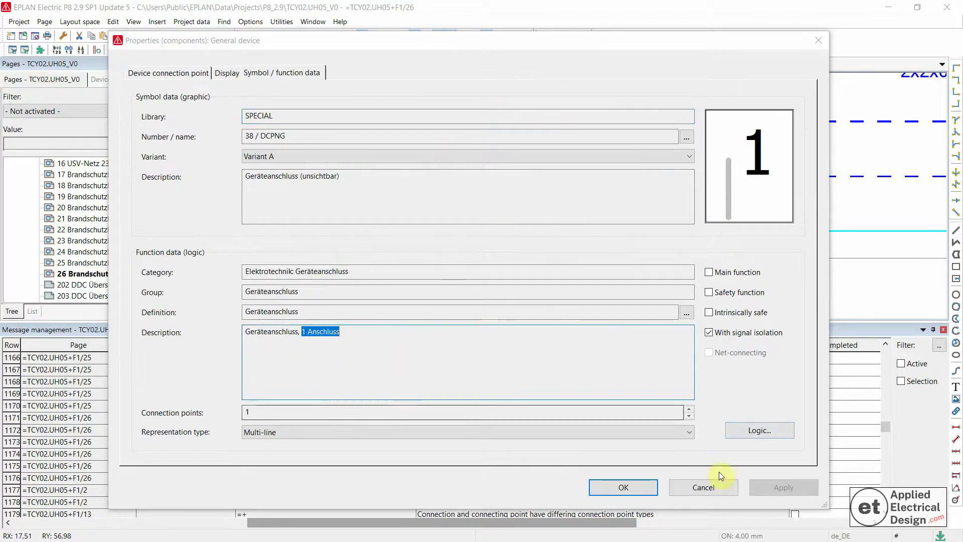
Keep the neighbouring point's connection point type as Conductor / wire and confirm both dialogs
click(757, 429)
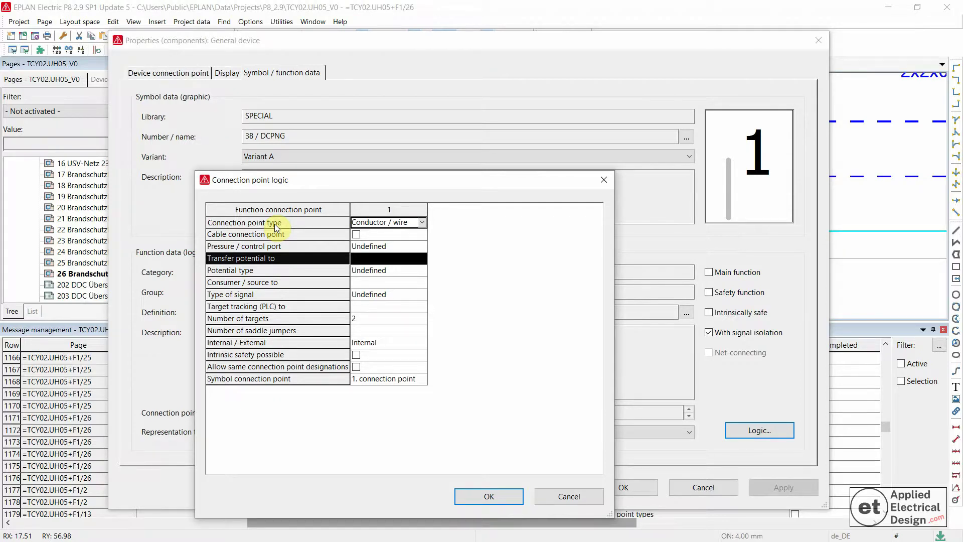
click(424, 222)
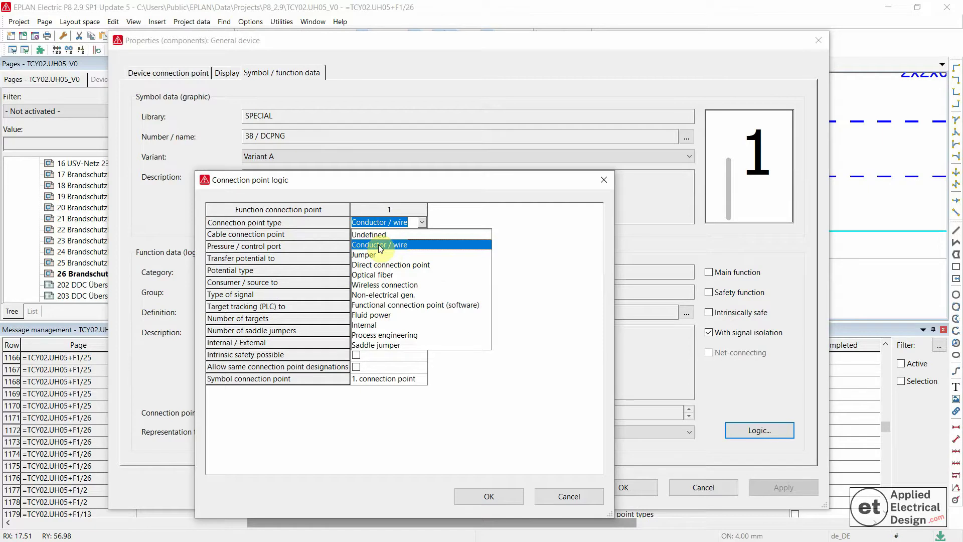
click(425, 223)
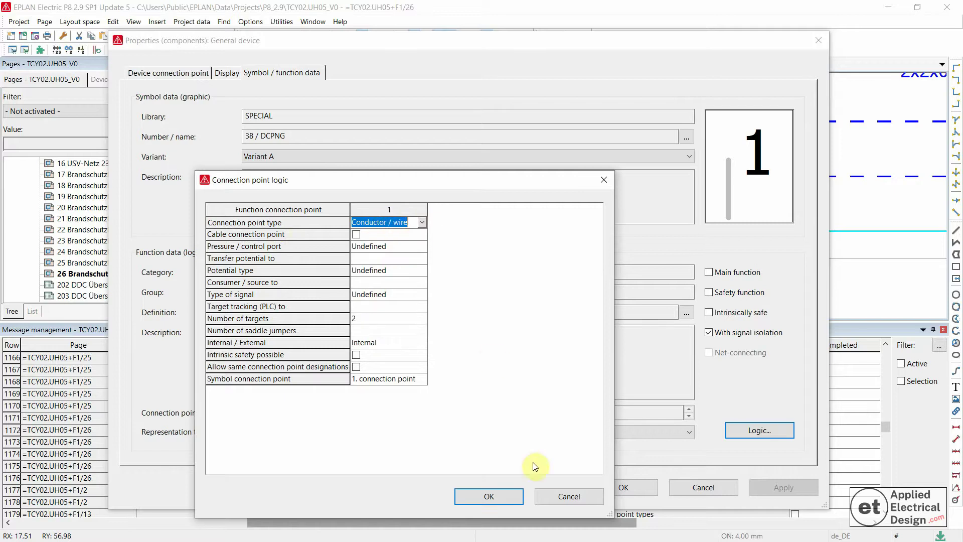
click(494, 498)
click(623, 488)
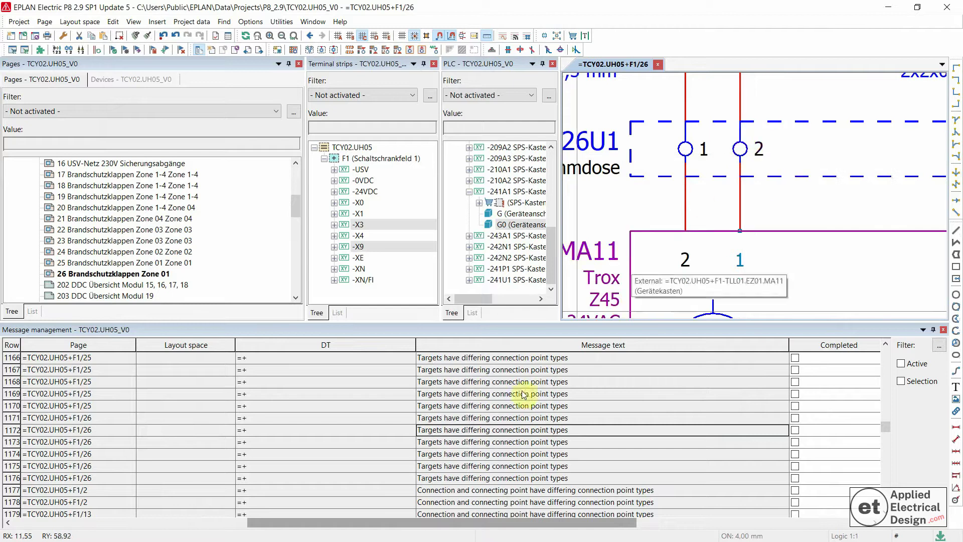
Mark message 1172 completed and recheck it with Check only completed messages
click(795, 431)
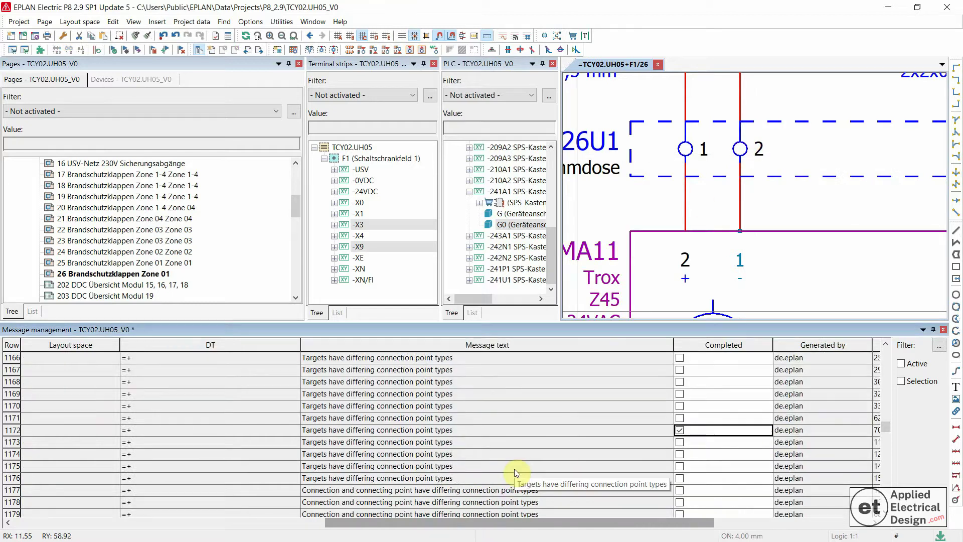
right_click(586, 440)
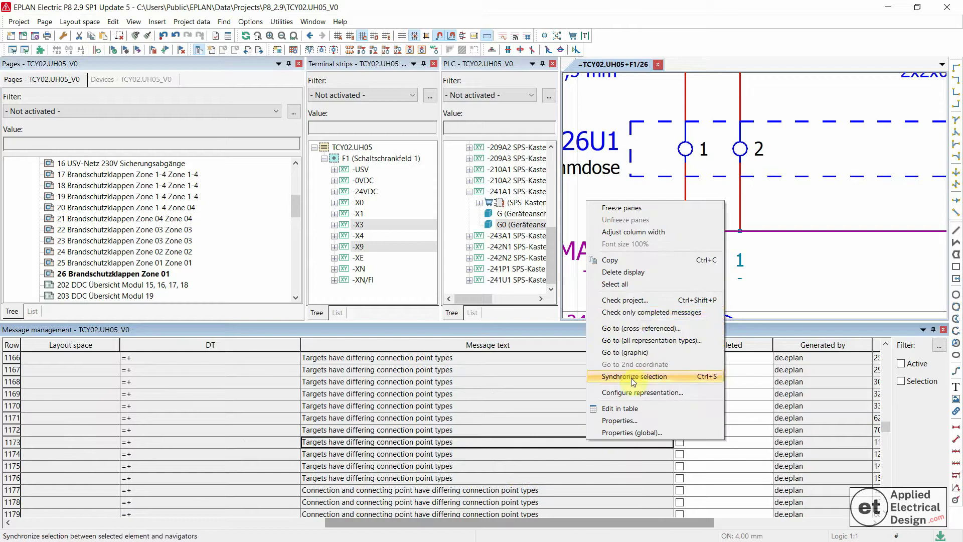
click(629, 312)
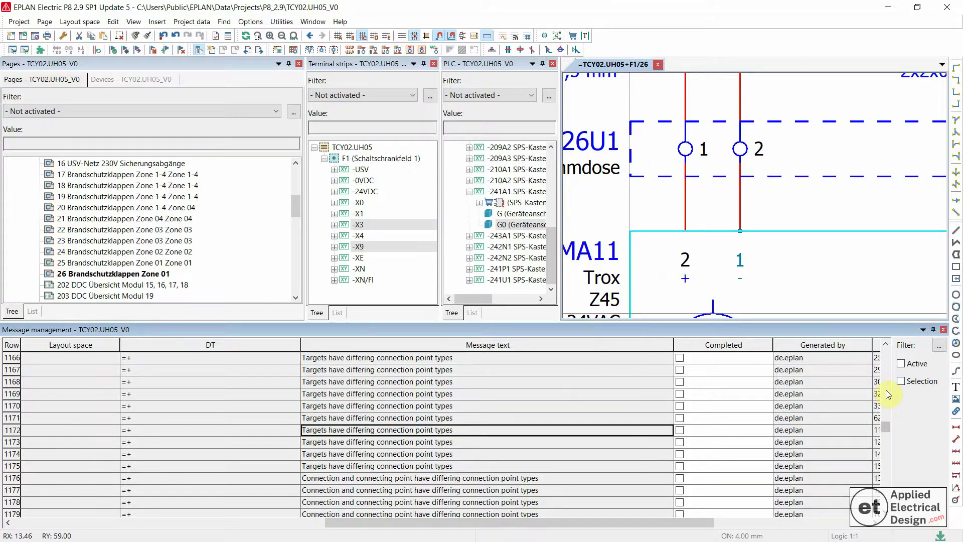
drag(883, 426, 883, 504)
drag(335, 404, 336, 394)
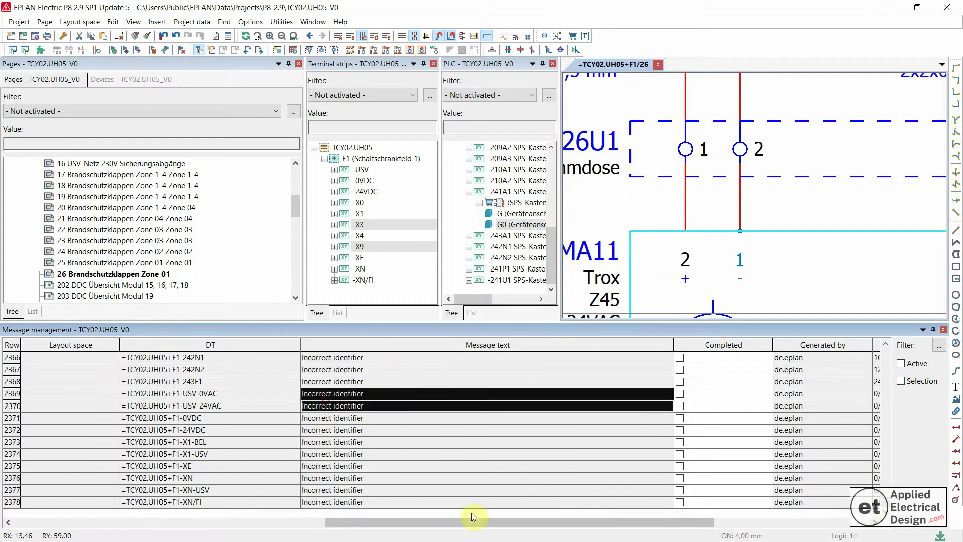
click(525, 469)
drag(886, 504, 884, 426)
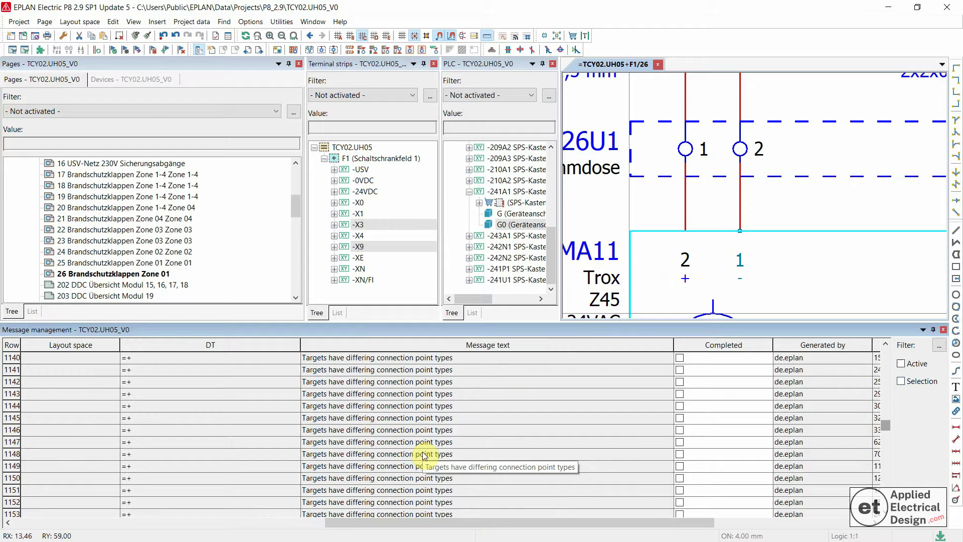
Jump from message 1053 to page =TCY02.UH05+F1/1 and zoom onto terminal -XN and the N connection
scroll(424, 456, up, 9)
click(350, 406)
double_click(350, 406)
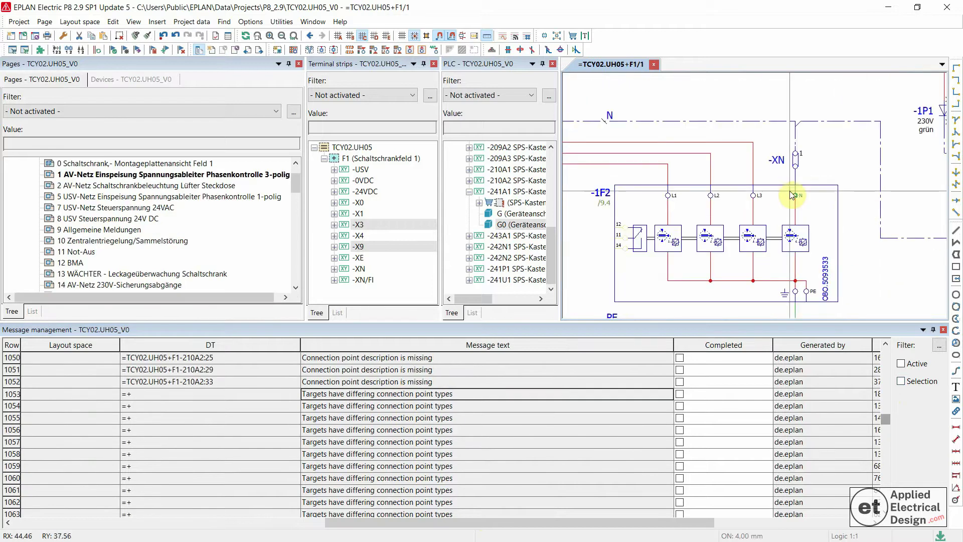
scroll(824, 186, up, 3)
scroll(803, 160, up, 2)
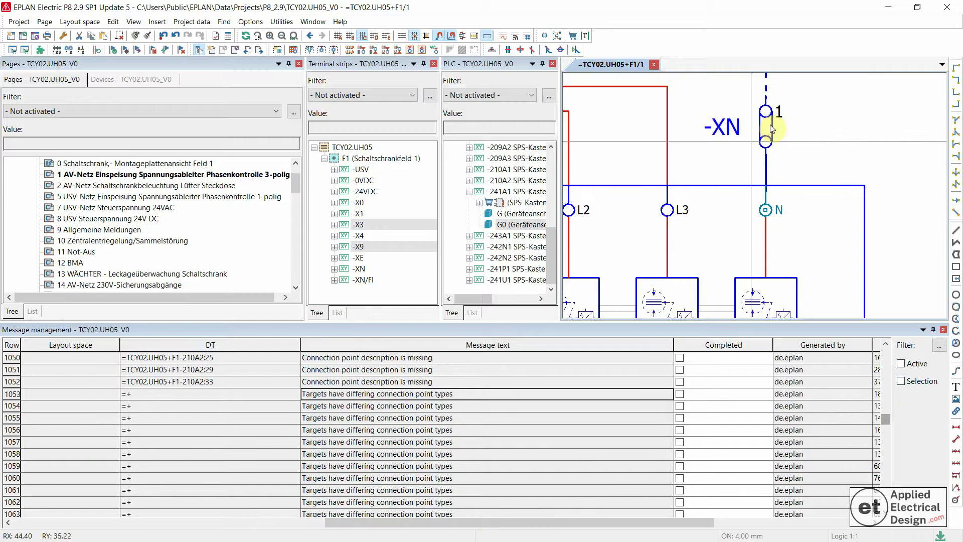
scroll(799, 149, up, 1)
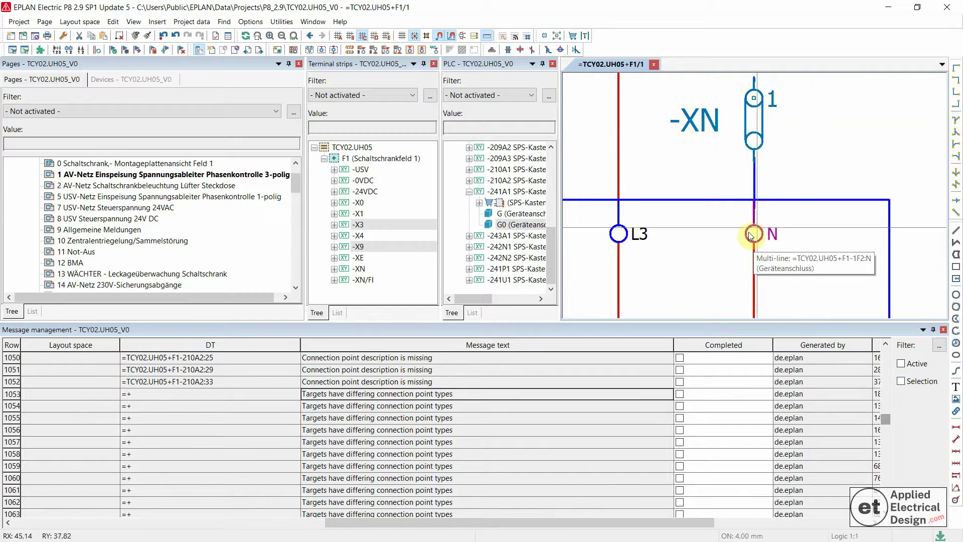
scroll(818, 227, down, 2)
scroll(817, 228, down, 2)
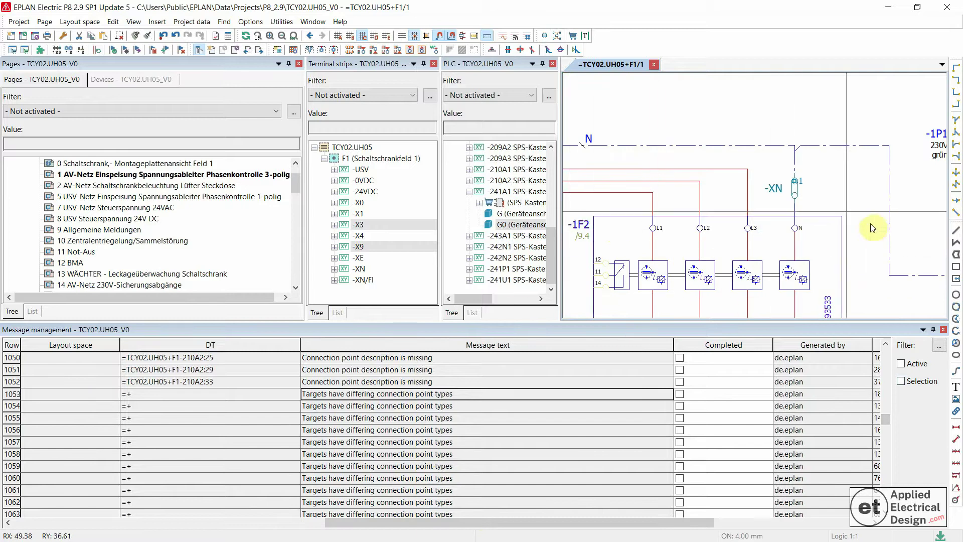
scroll(808, 217, up, 3)
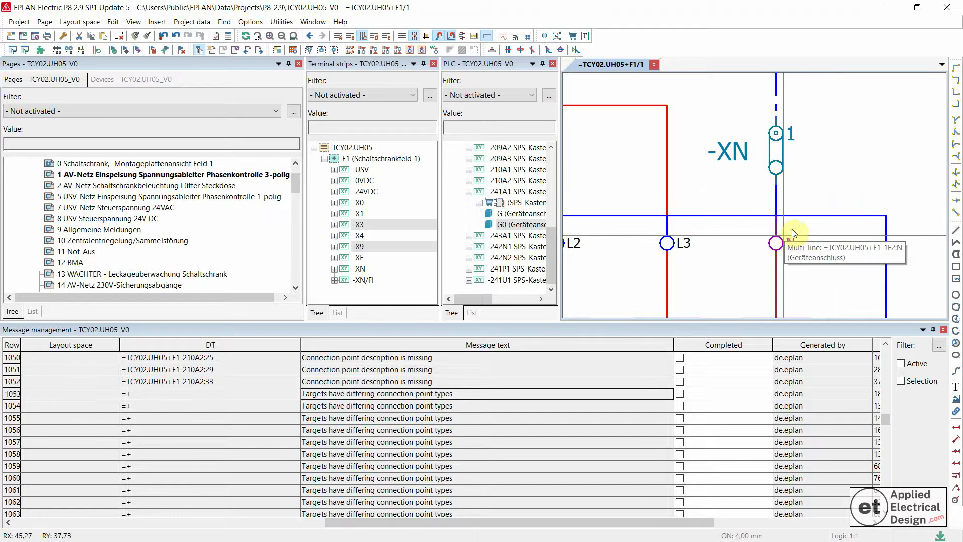
double_click(776, 139)
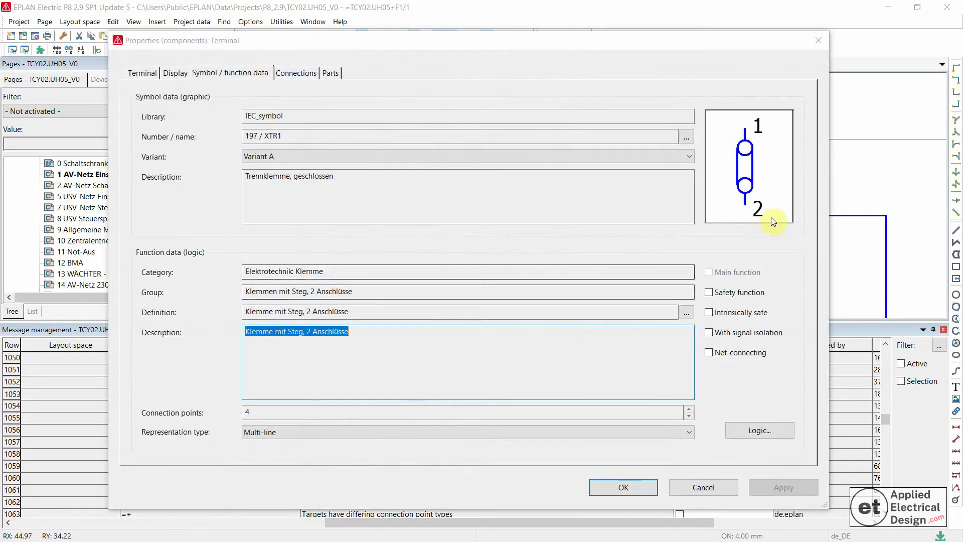
click(757, 431)
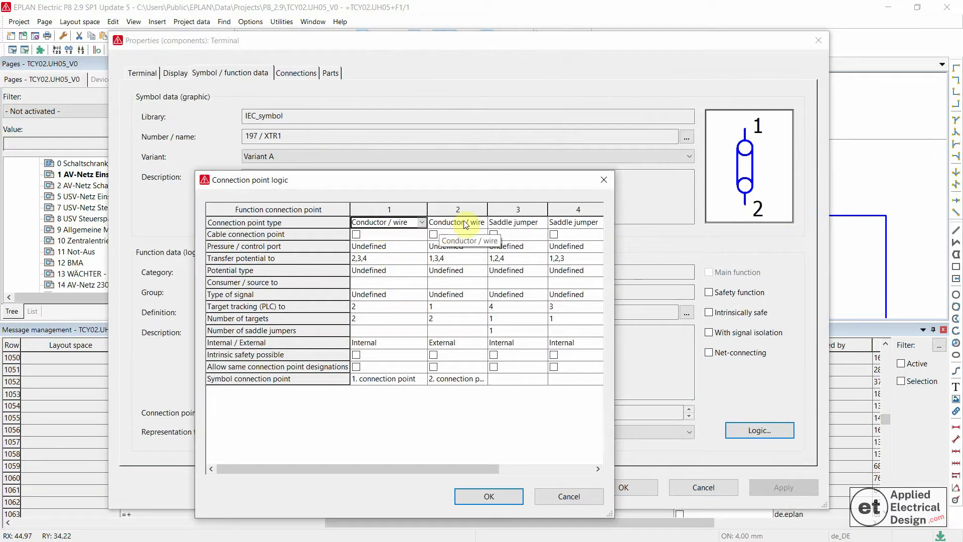
click(568, 497)
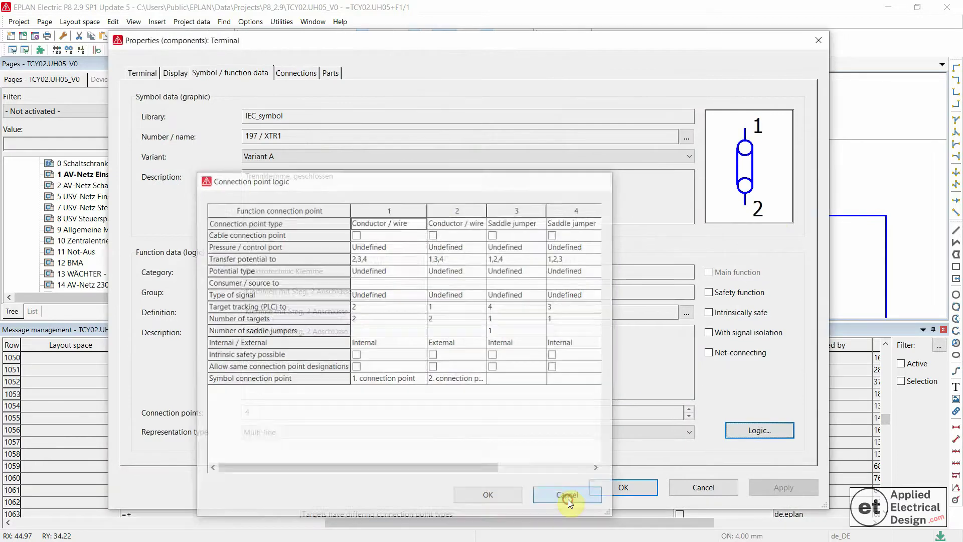
click(695, 489)
key(Escape)
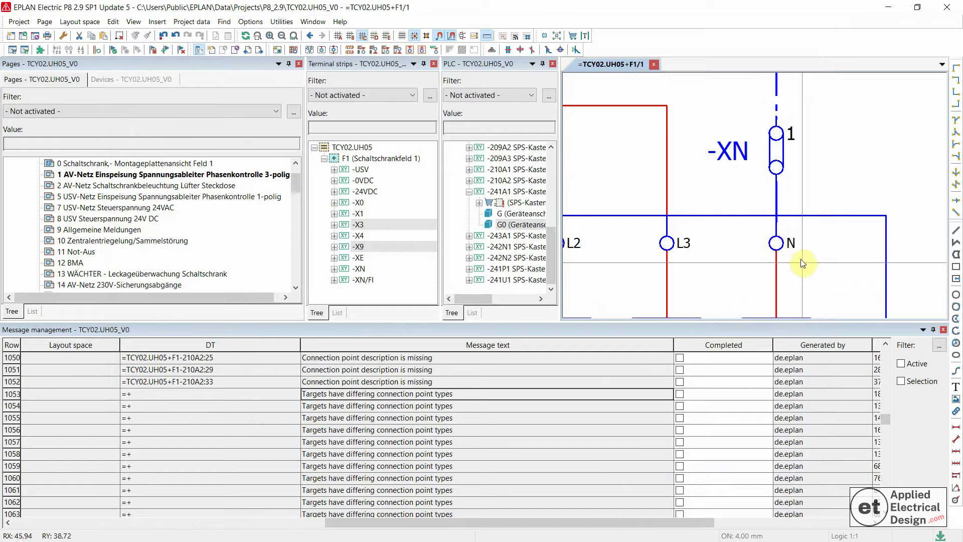
Set point 1 of the N device connection (17 / DCP) to Conductor / wire in Connection point logic
double_click(778, 243)
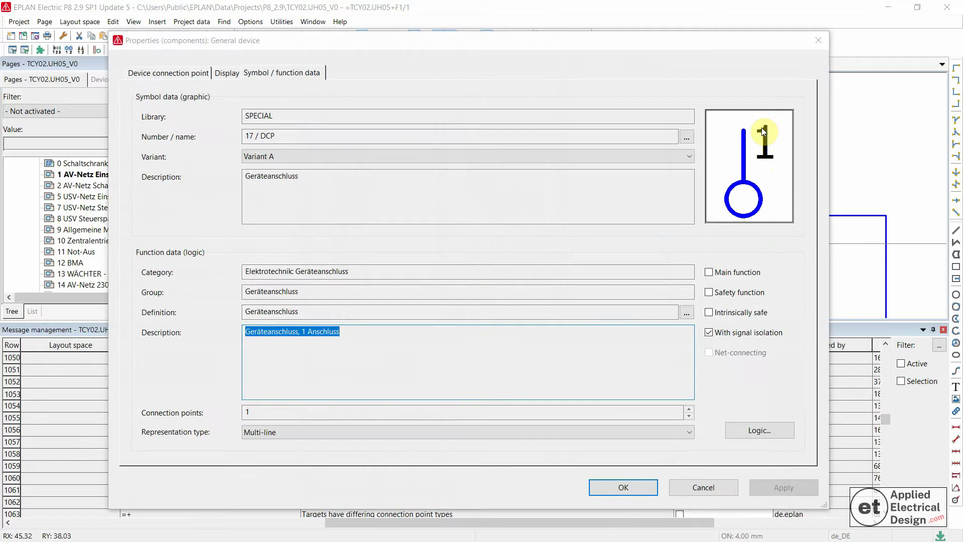
click(753, 432)
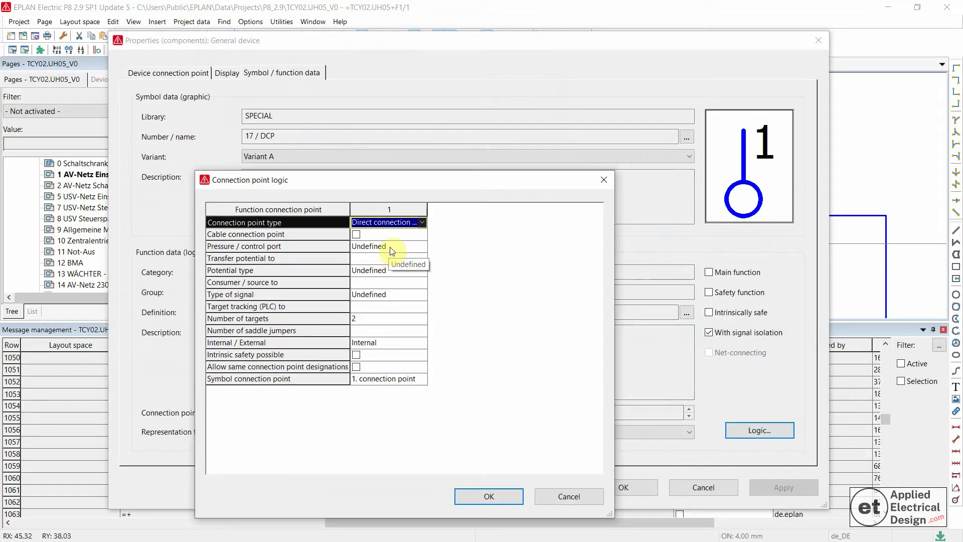
click(397, 223)
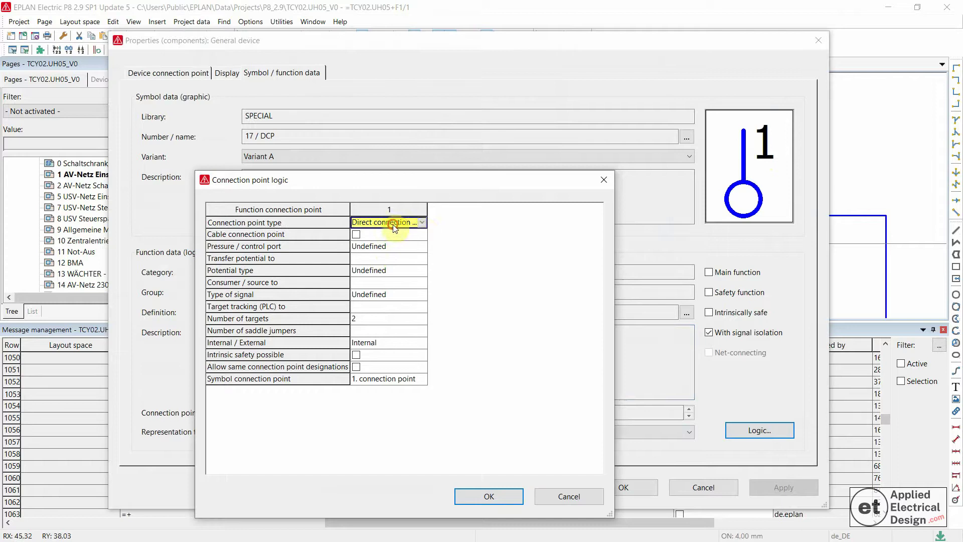
click(421, 222)
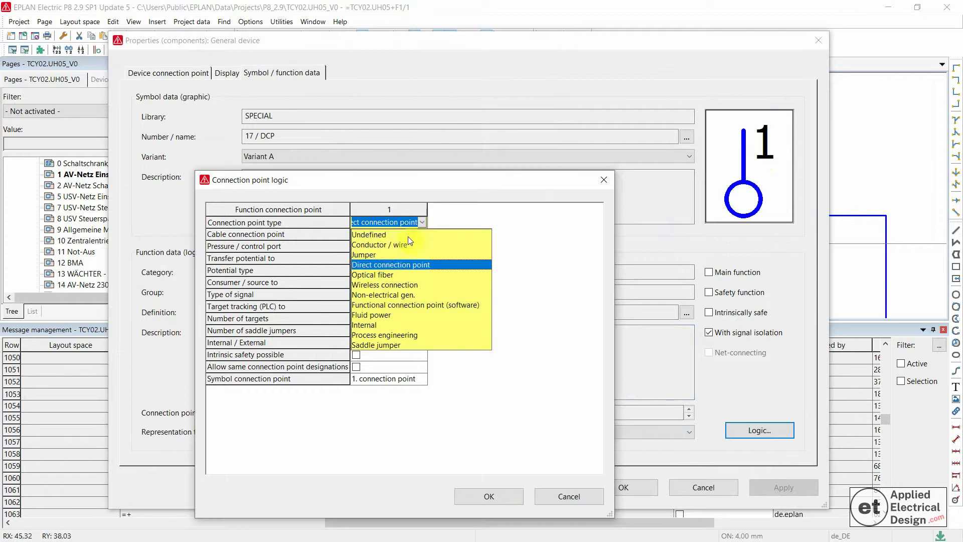
click(384, 244)
click(392, 258)
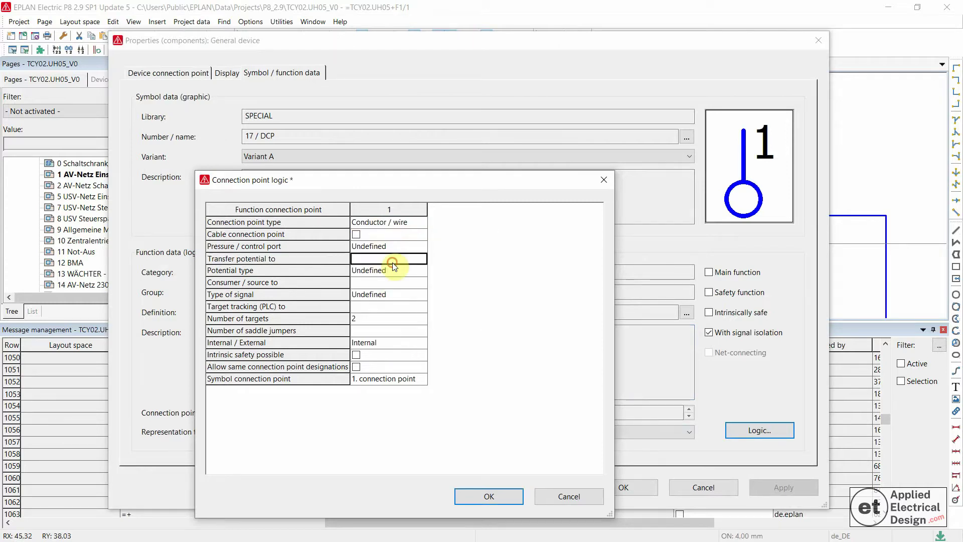
click(489, 496)
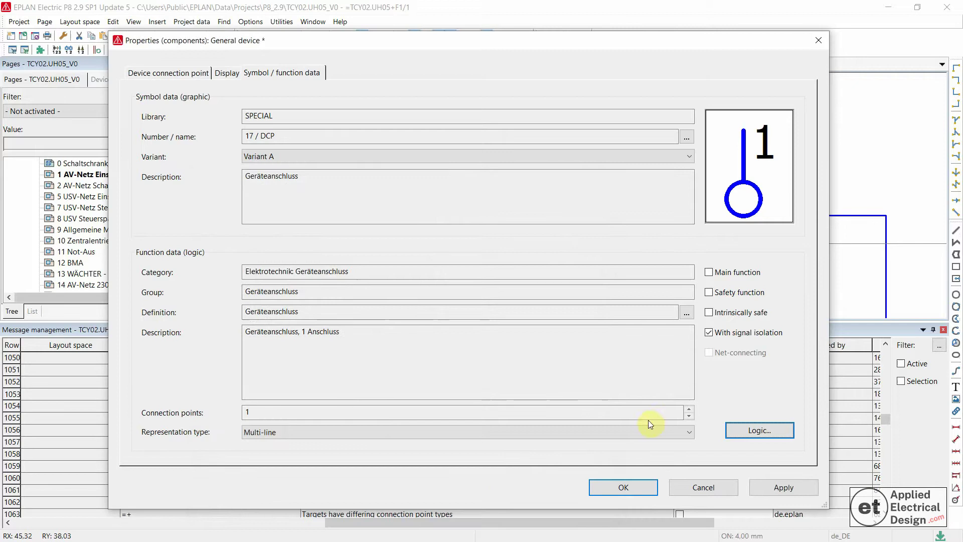
Close the N properties, mark message 1053 completed, and recheck completed messages
click(625, 487)
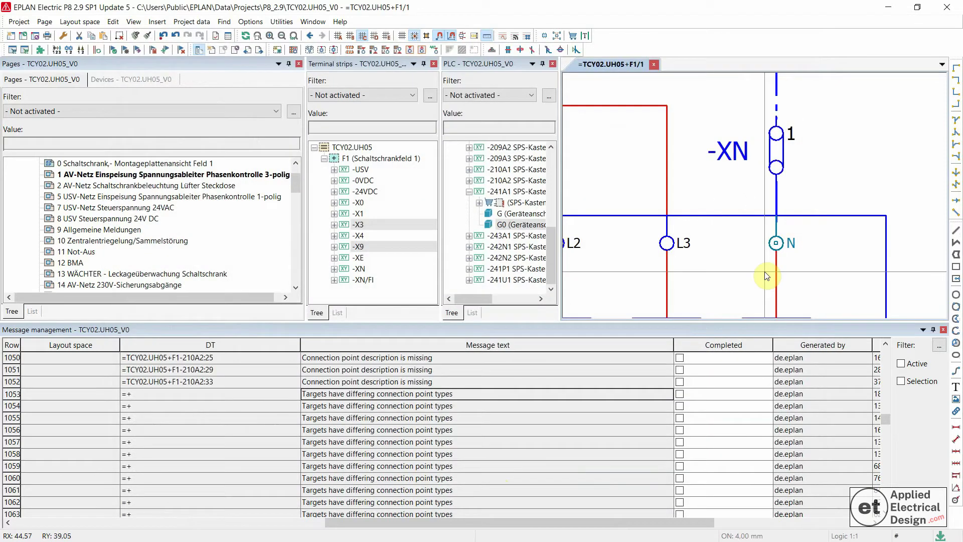
click(680, 394)
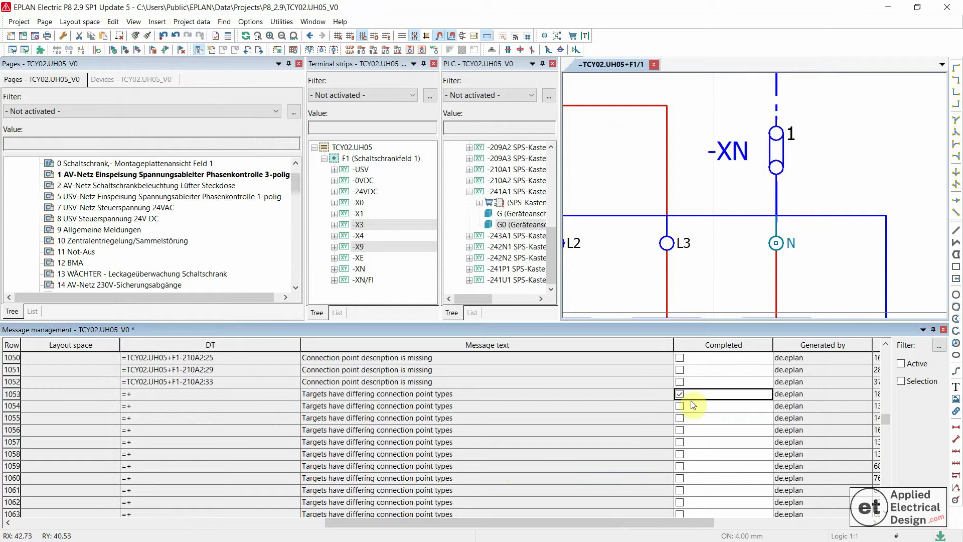
right_click(525, 409)
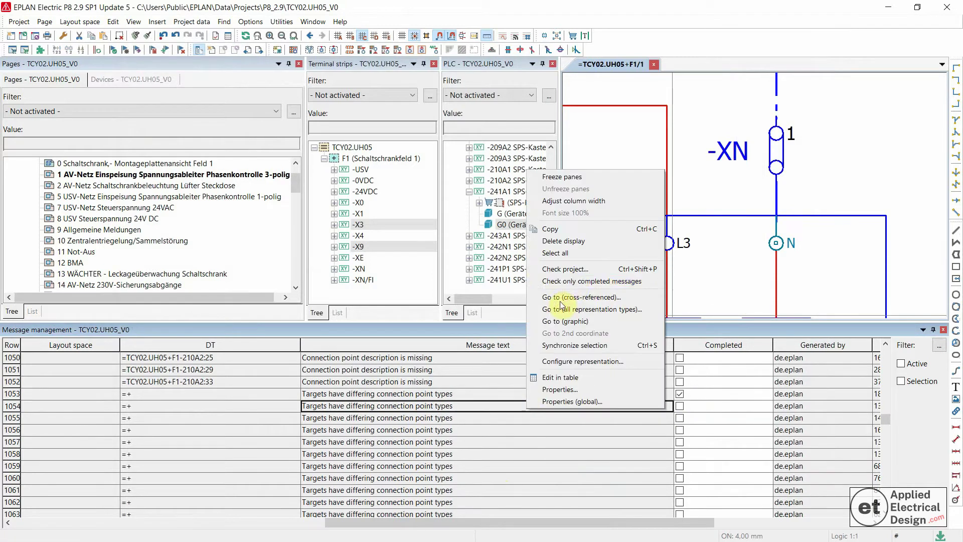
click(571, 283)
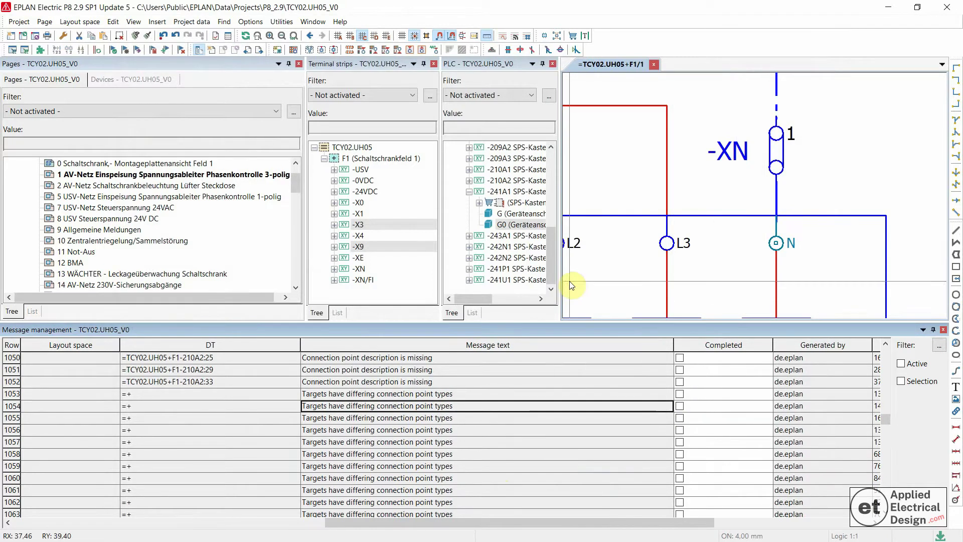
click(586, 442)
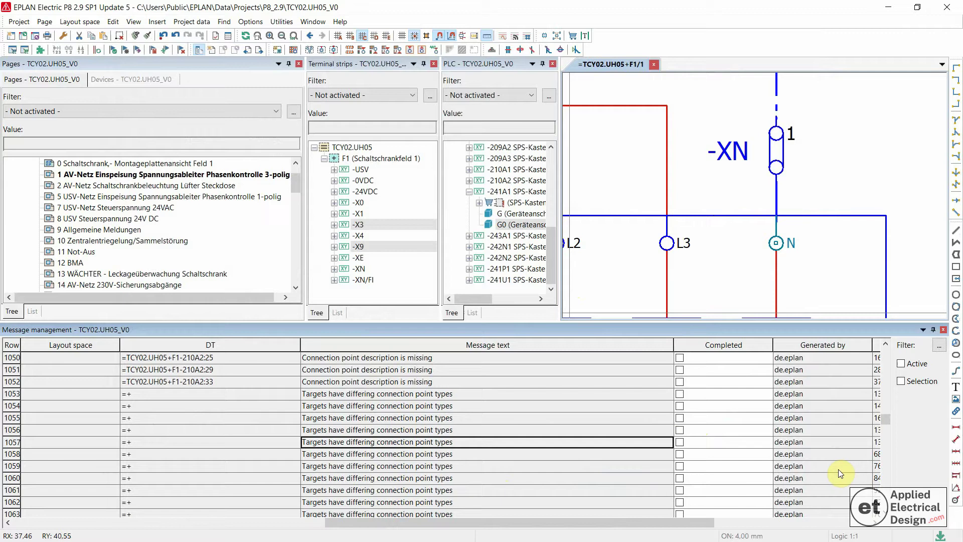
drag(888, 423, 888, 512)
click(730, 199)
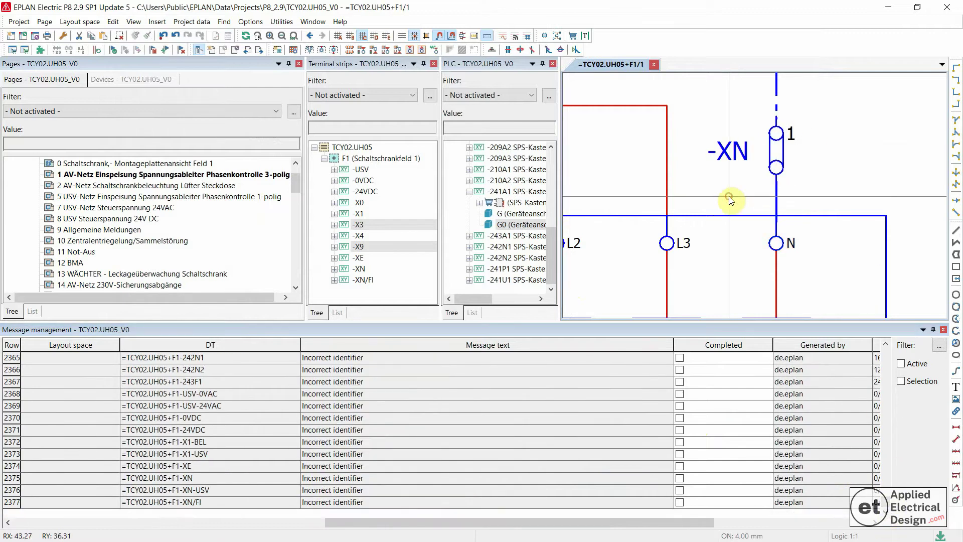